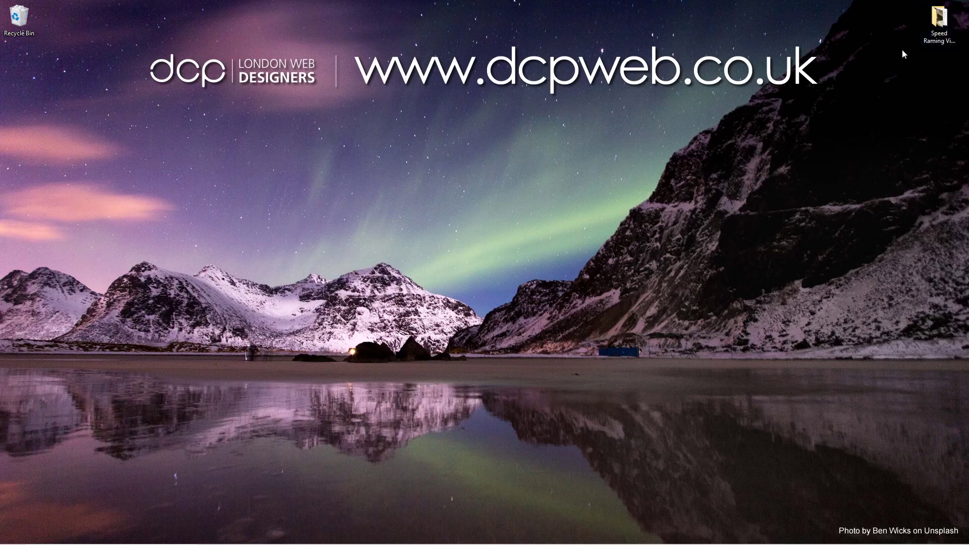
- Select the Sparkles - 12543.mp4 video in the Speed Raming Video folder
left_click(459, 226)
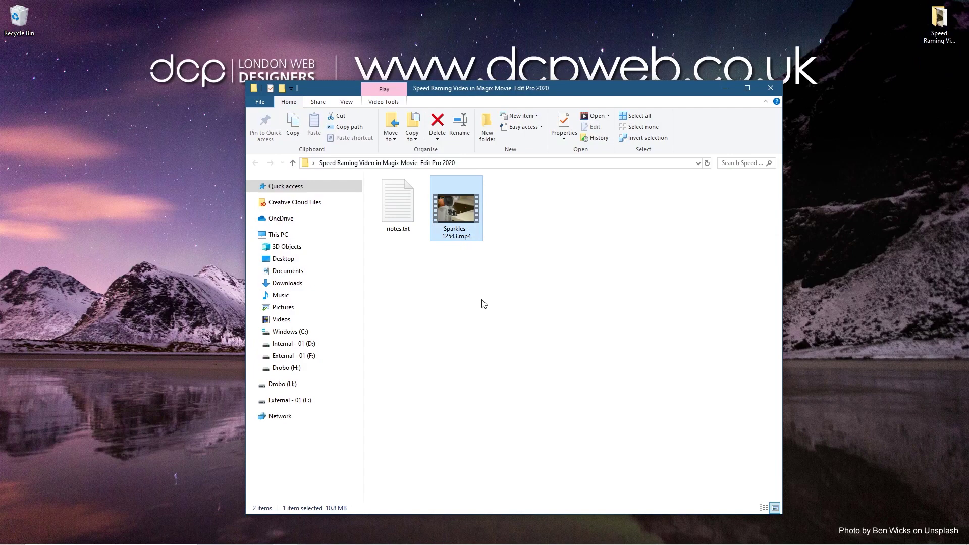
- Drag Sparkles - 12543.mp4 from File Explorer onto track 1 in Movie Edit Pro
left_click(845, 535)
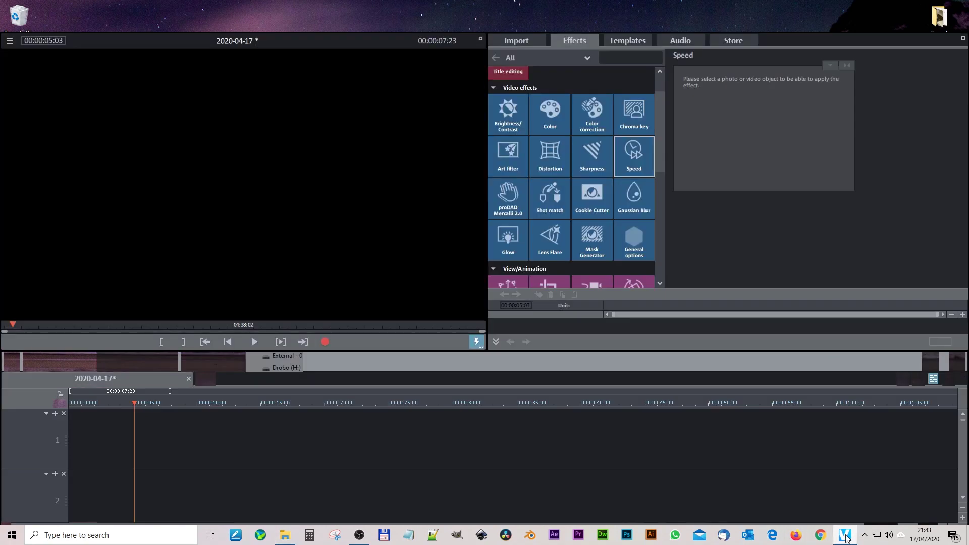
key("alt+Tab")
left_click_drag(464, 203, 118, 451)
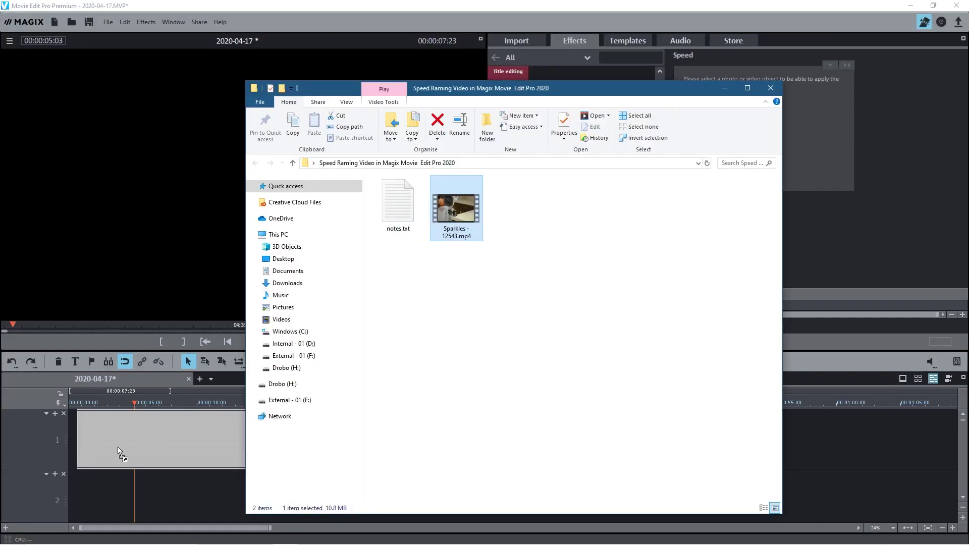
left_click(214, 495)
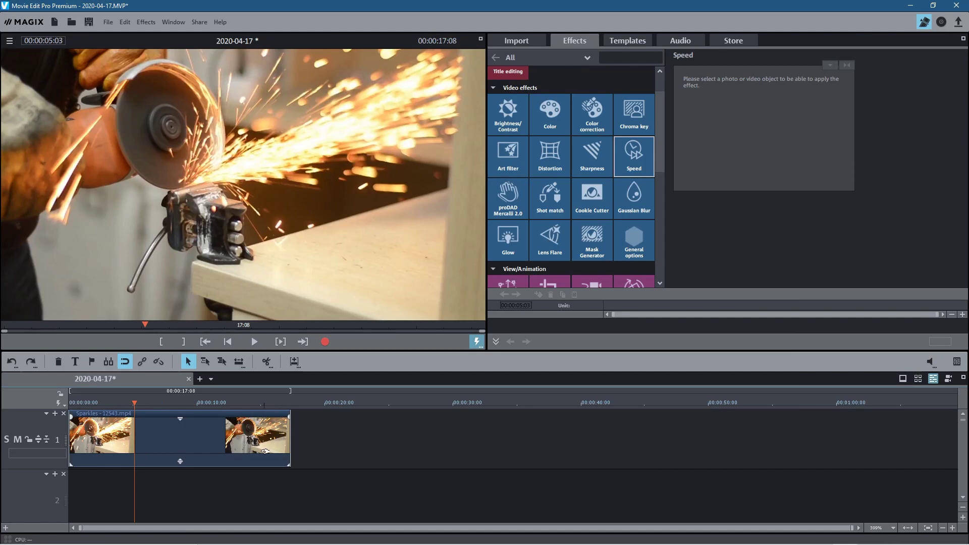
- Move the playhead back to about 2 seconds and select the Sparkles clip
scroll(263, 449, "up", 3)
scroll(270, 449, "down", 2)
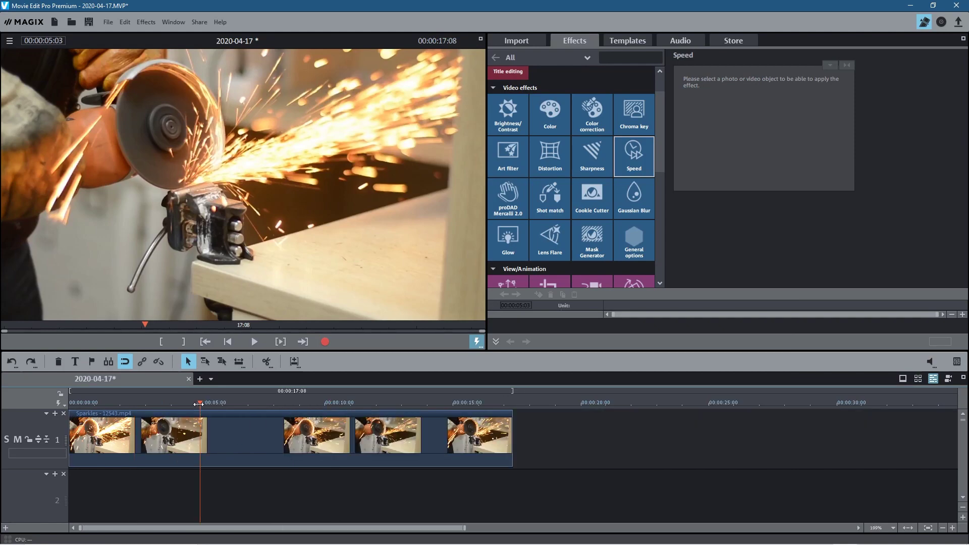
left_click_drag(198, 403, 63, 435)
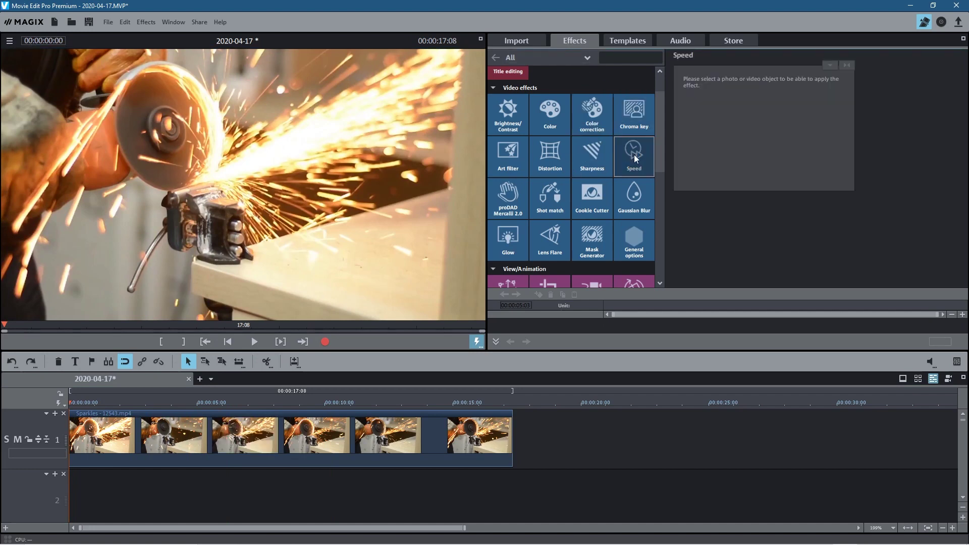
left_click(291, 461)
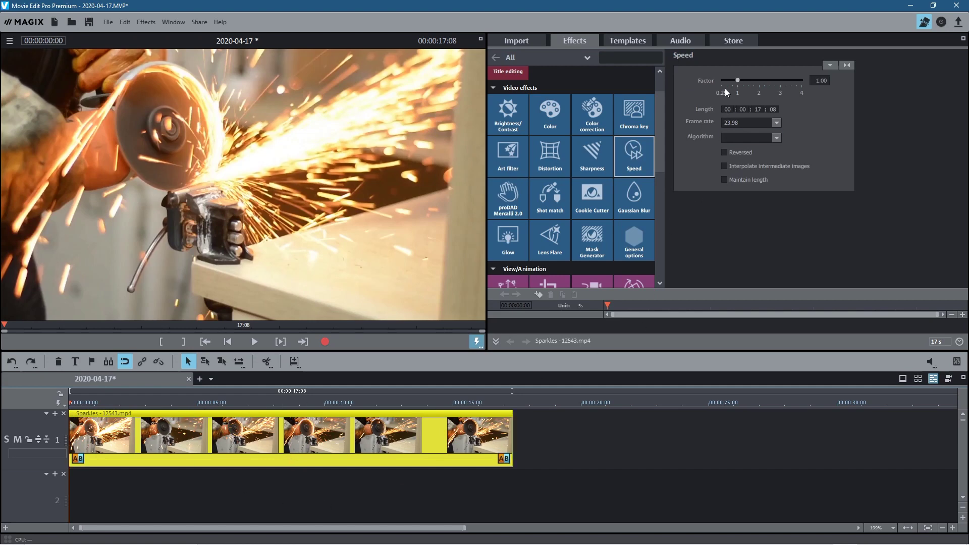
- Check the Speed factor 1.00 and frame rate list, then add a keyframe at 00:00
left_click(817, 80)
left_click(777, 123)
left_click(778, 123)
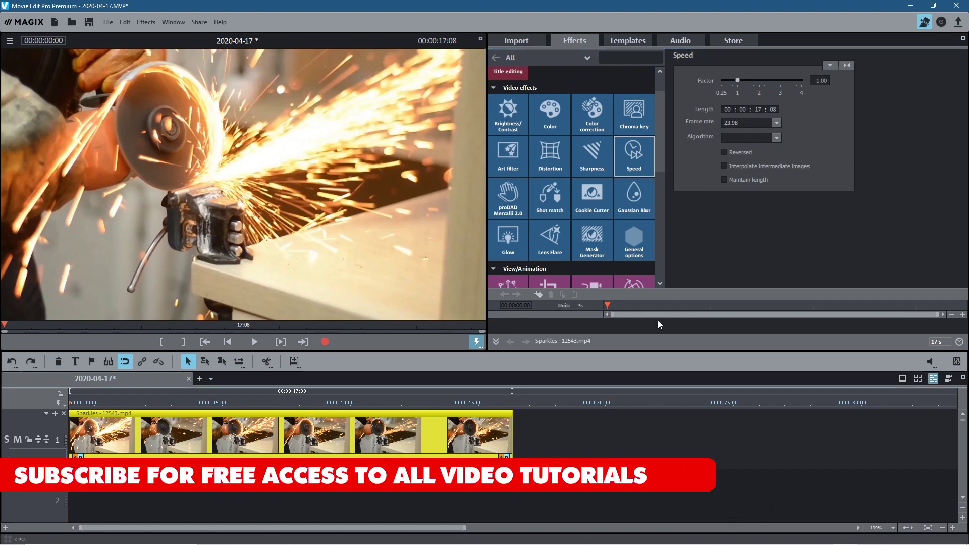
left_click(538, 294)
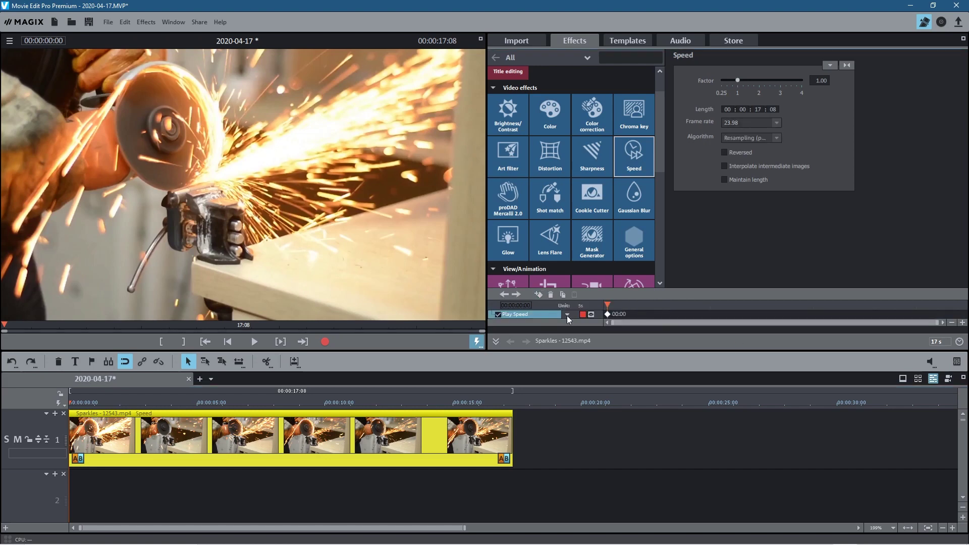
- Add a second Speed keyframe at 04:12, then scrub to 05:03 to check the sparks
left_click(616, 305)
left_click_drag(616, 306, 607, 305)
left_click_drag(605, 302, 700, 315)
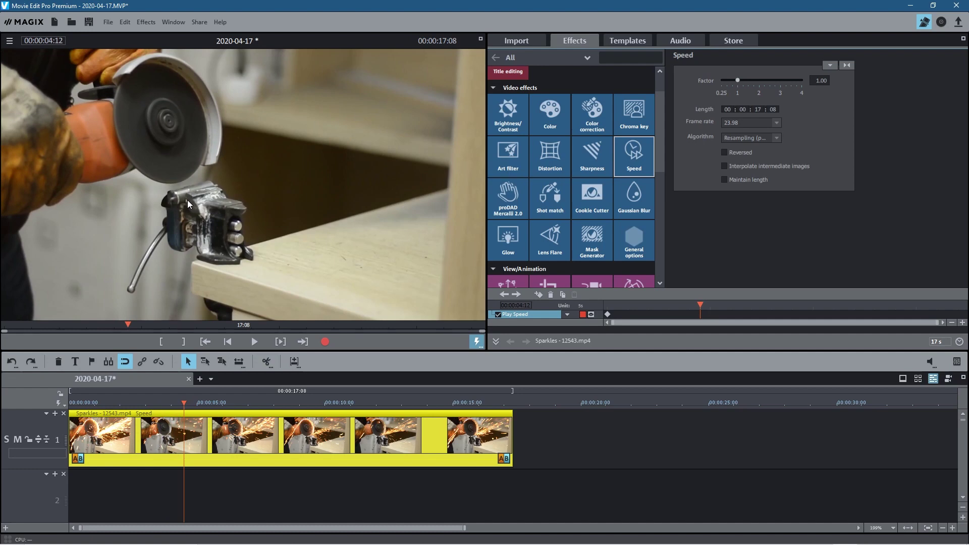
left_click(537, 294)
left_click_drag(704, 305, 712, 305)
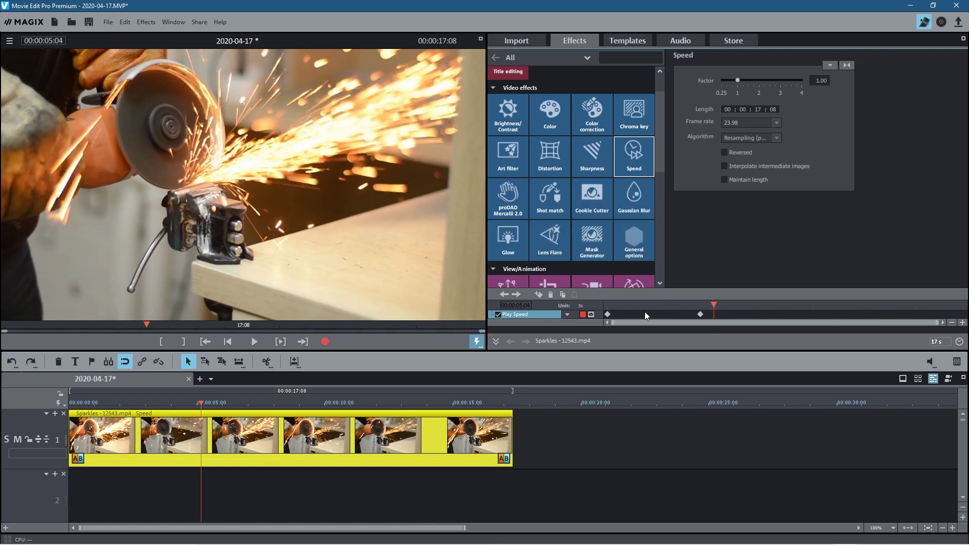
- Drag the second Speed keyframe from 04:12 earlier to about 03:20
left_click(700, 313)
left_click_drag(700, 314, 695, 313)
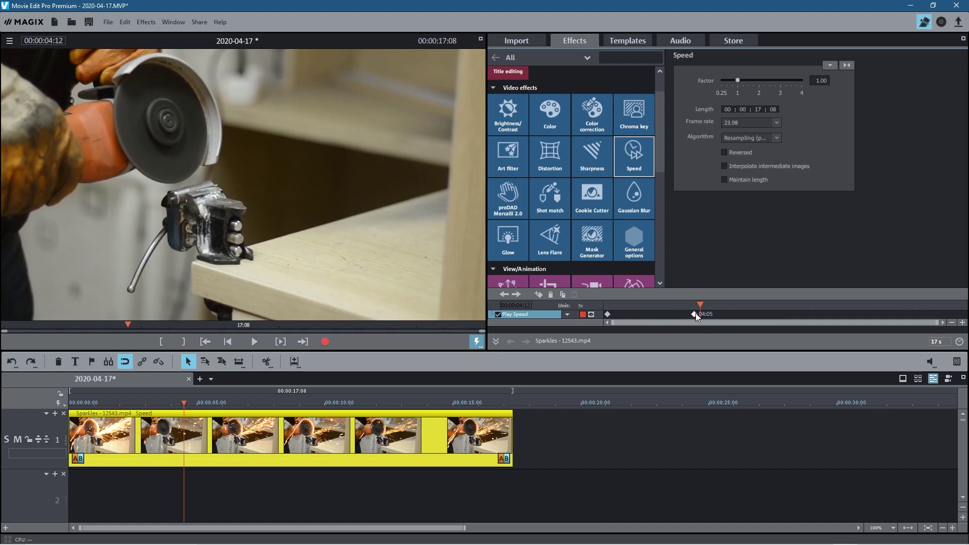
left_click(694, 314)
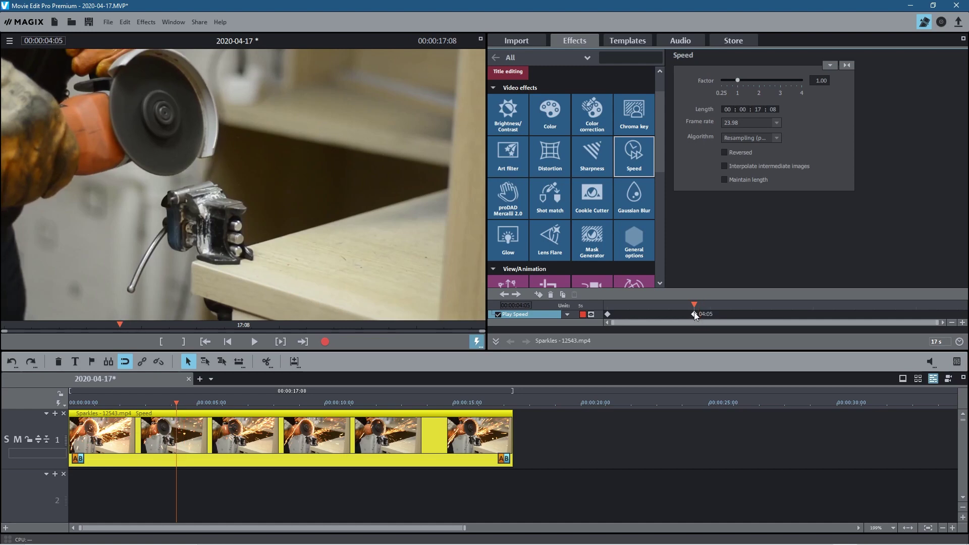
mouse_move(695, 303)
left_mouse_down()
mouse_move(723, 309)
mouse_move(685, 314)
left_mouse_up()
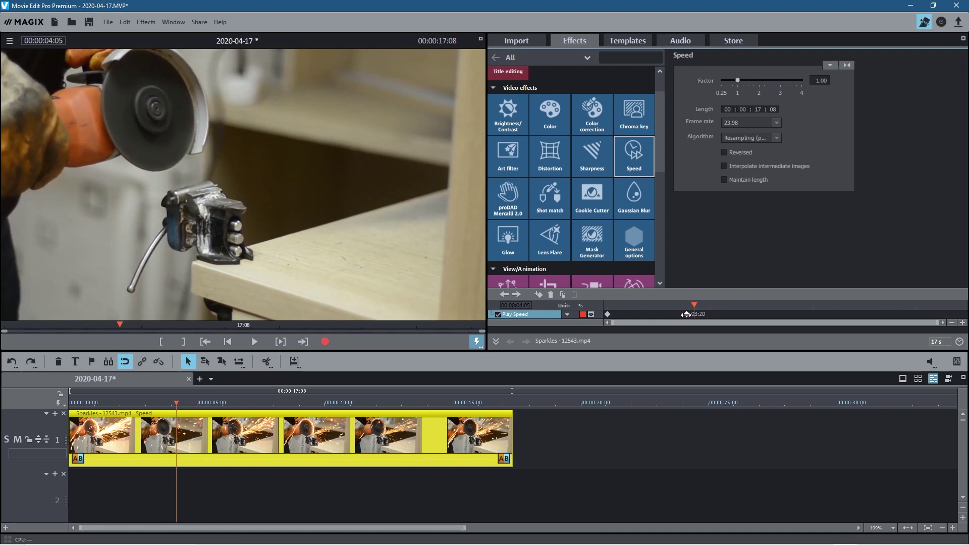
left_click_drag(685, 314, 705, 310)
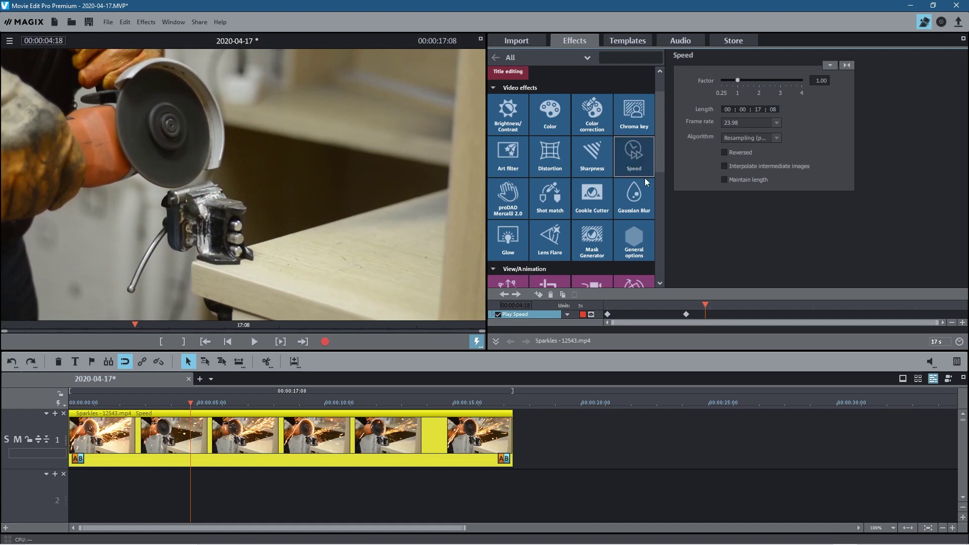
- Add a third Speed keyframe at 04:18 and slow the factor to about 0.40
left_click(538, 295)
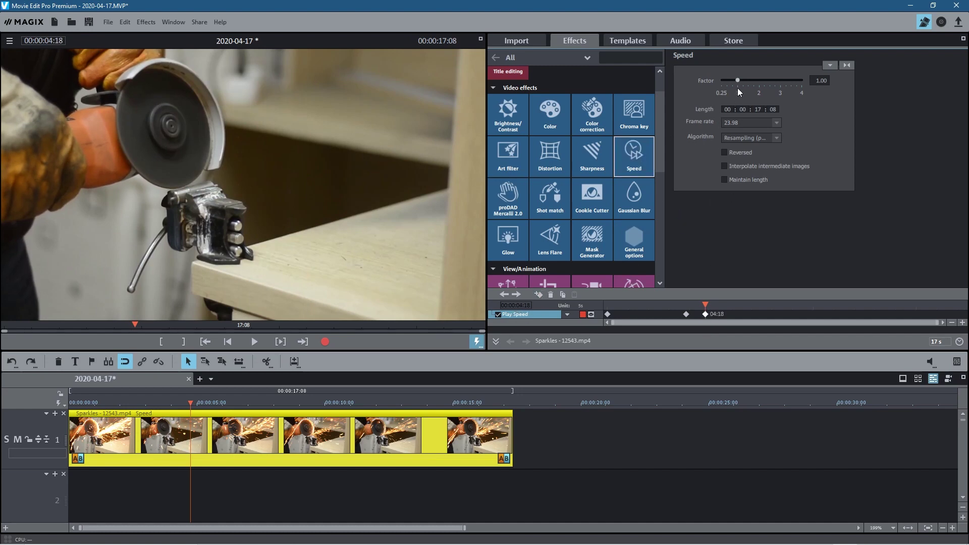
left_click_drag(736, 81, 723, 83)
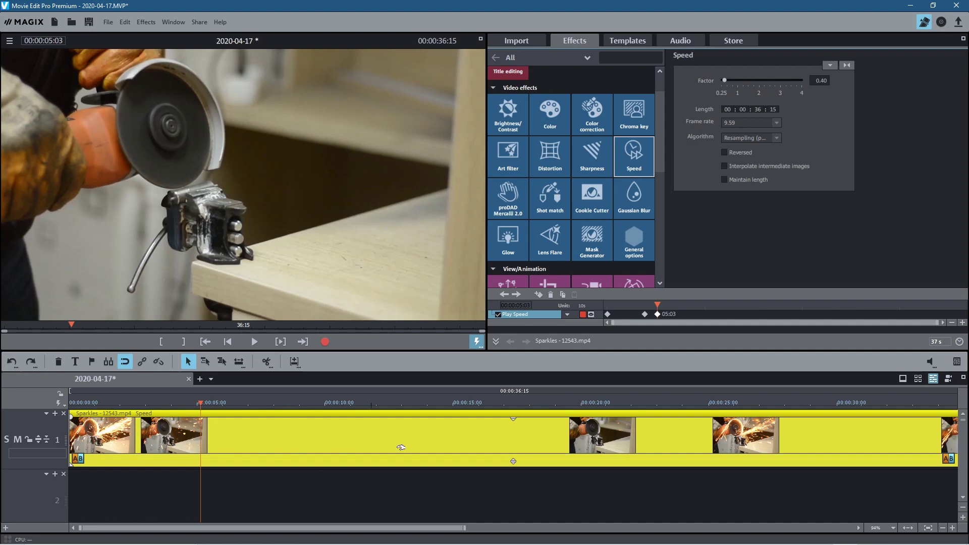
left_click(486, 496)
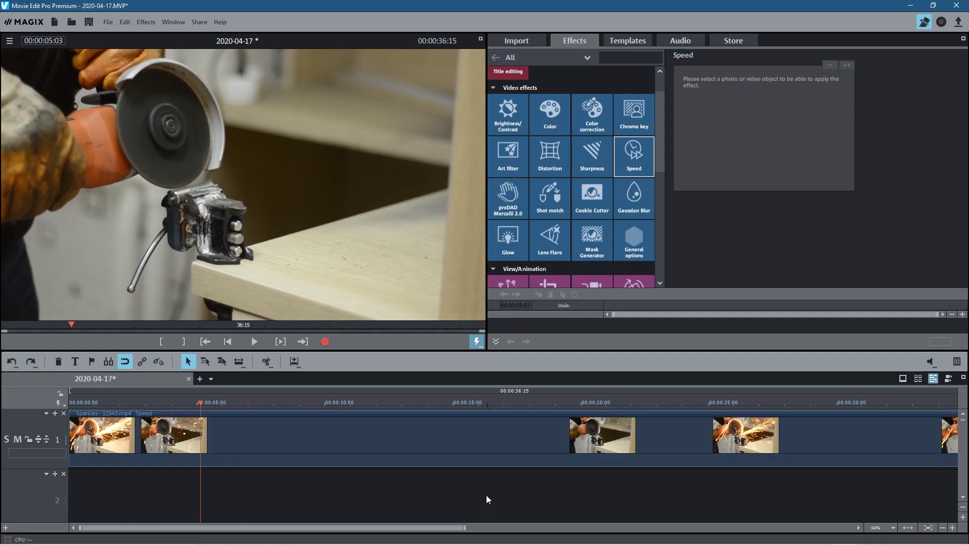
scroll(486, 495, "down", 2)
scroll(486, 495, "up", 1)
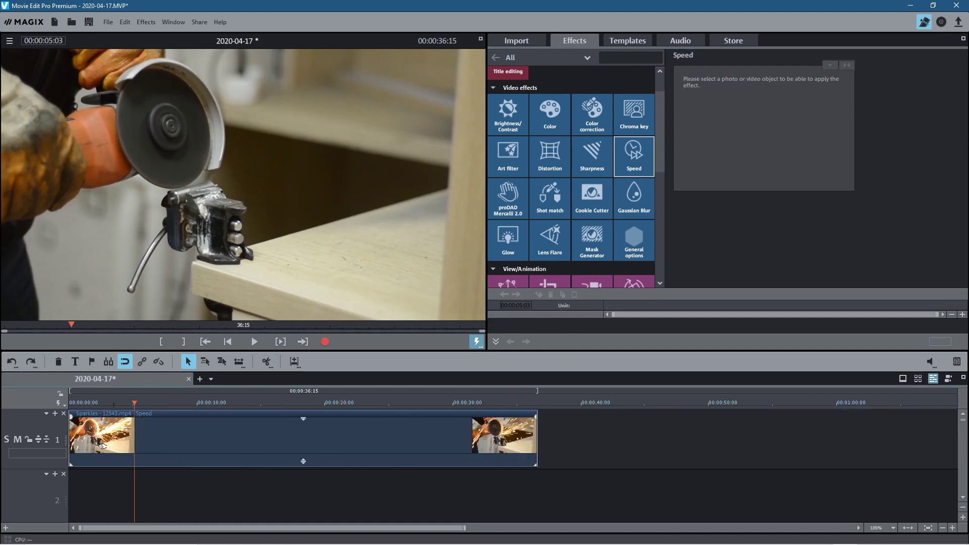
left_click(424, 438)
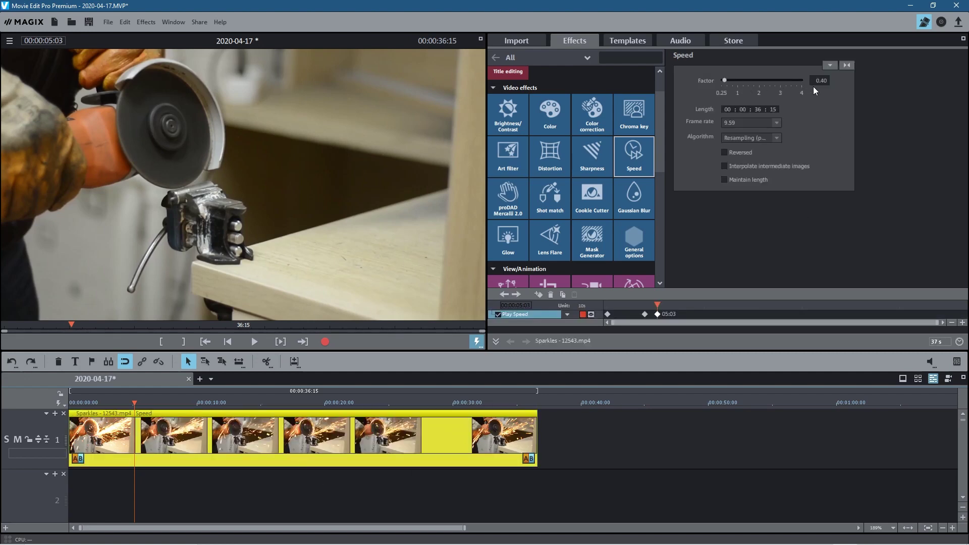
left_click(661, 301)
- Scrub through the slow-motion section and add a Speed keyframe at 12:17
left_click_drag(661, 302, 657, 321)
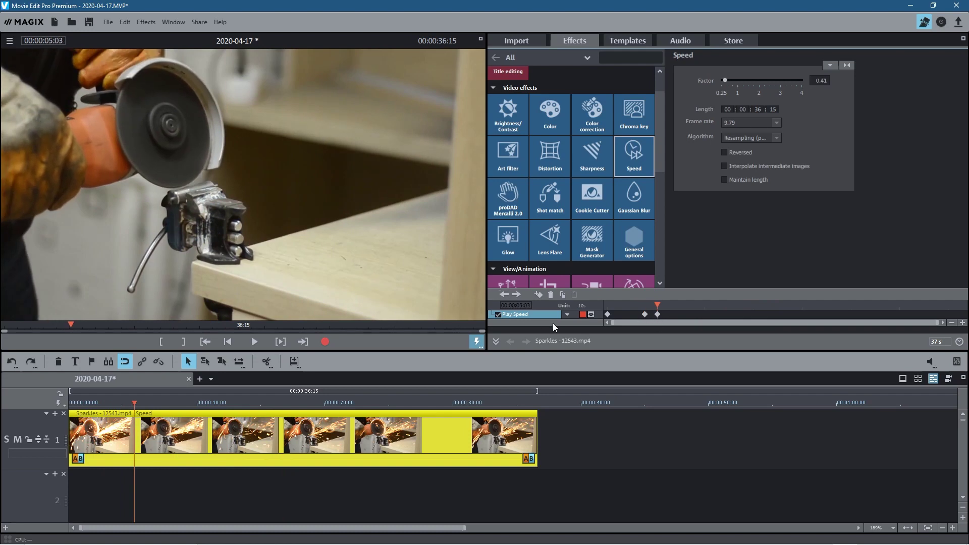
left_click_drag(657, 305, 731, 313)
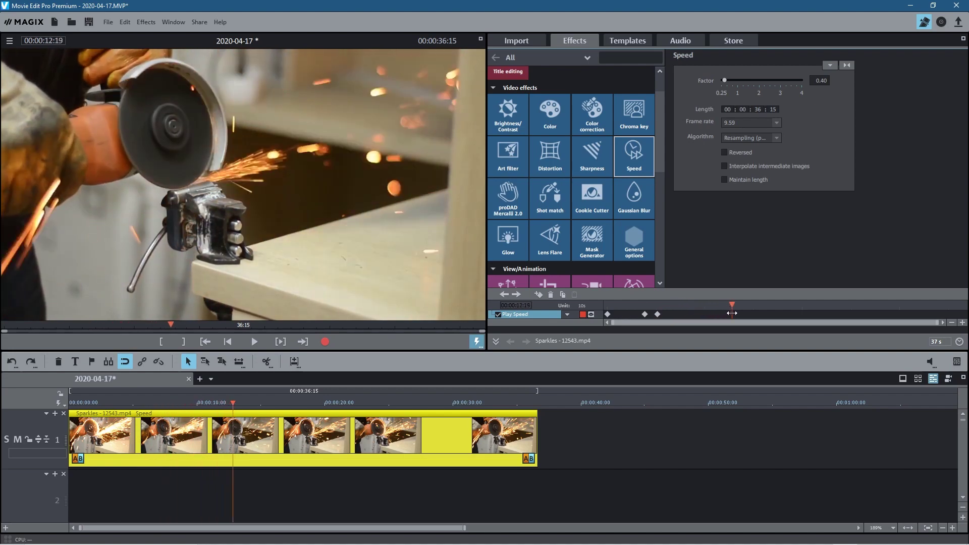
left_click_drag(732, 313, 731, 314)
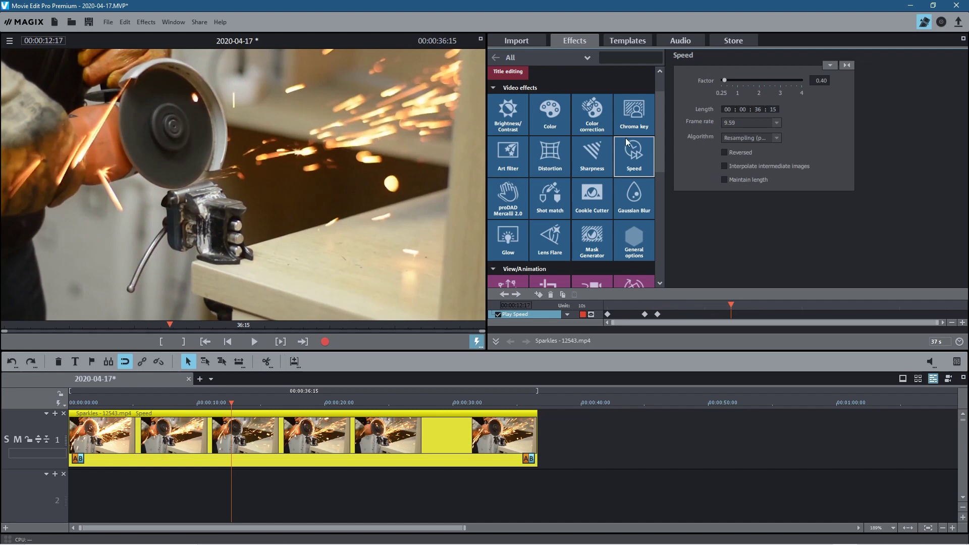
left_click(538, 293)
- Add a keyframe where the sparks end and set its Speed factor to 1.00
left_click_drag(732, 305, 743, 303)
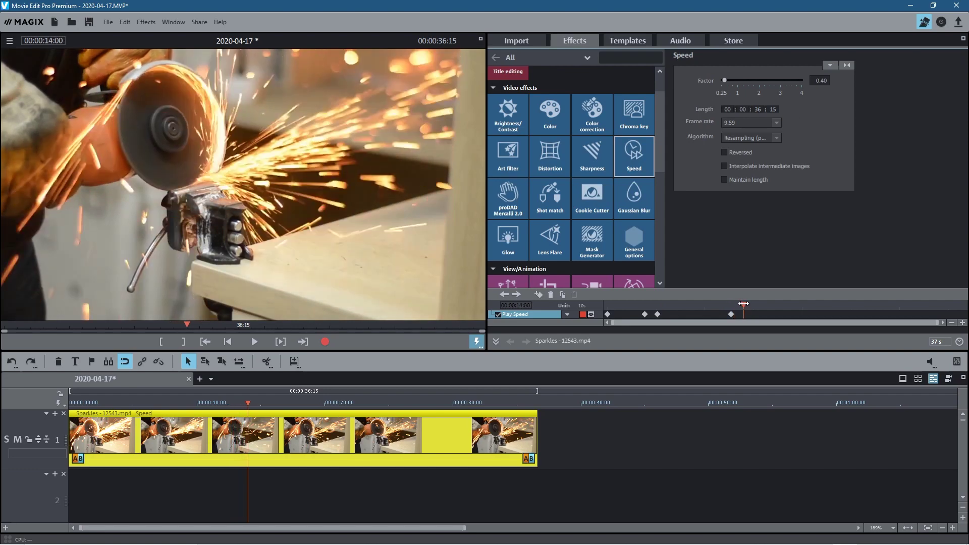
left_click(538, 294)
left_click(822, 81)
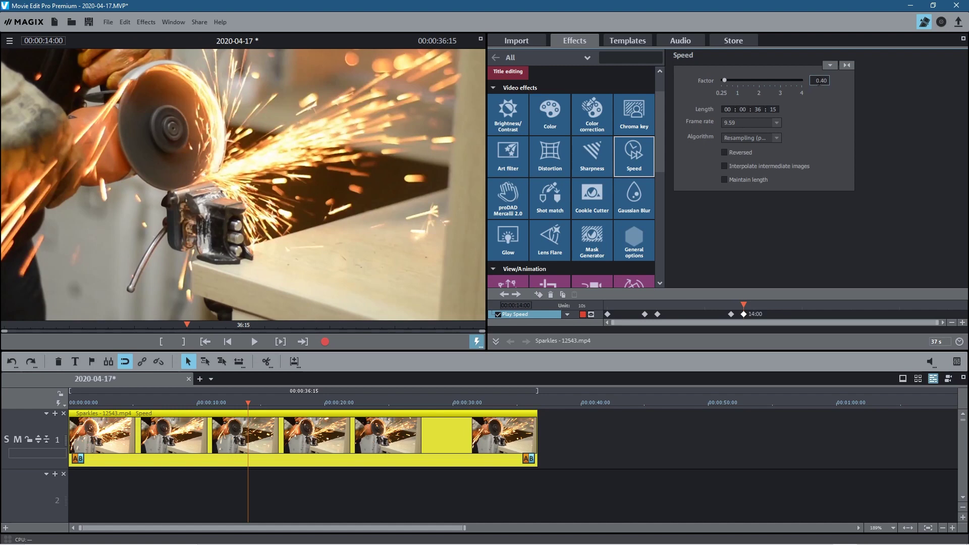
left_click_drag(828, 81, 823, 81)
type("36")
key("Return")
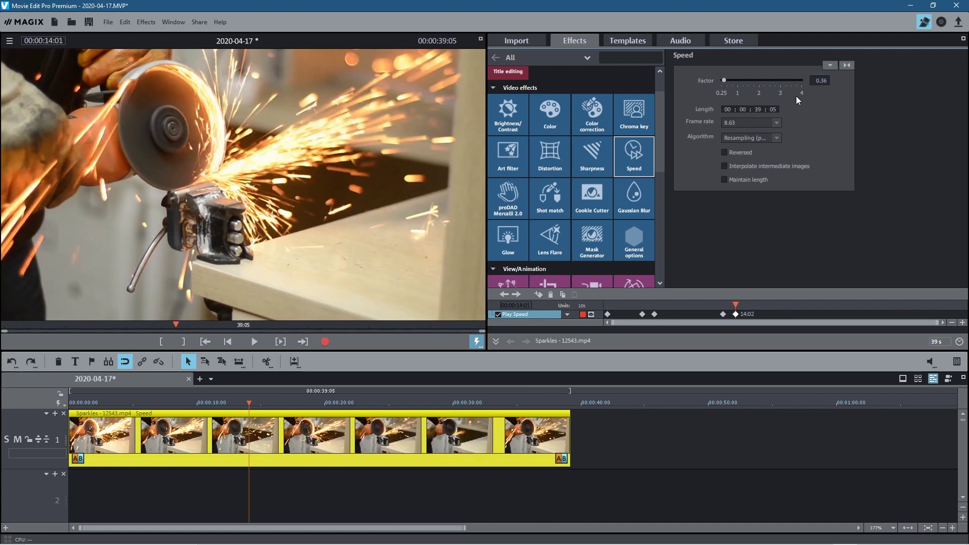
left_click(823, 80)
type("1")
key("Return")
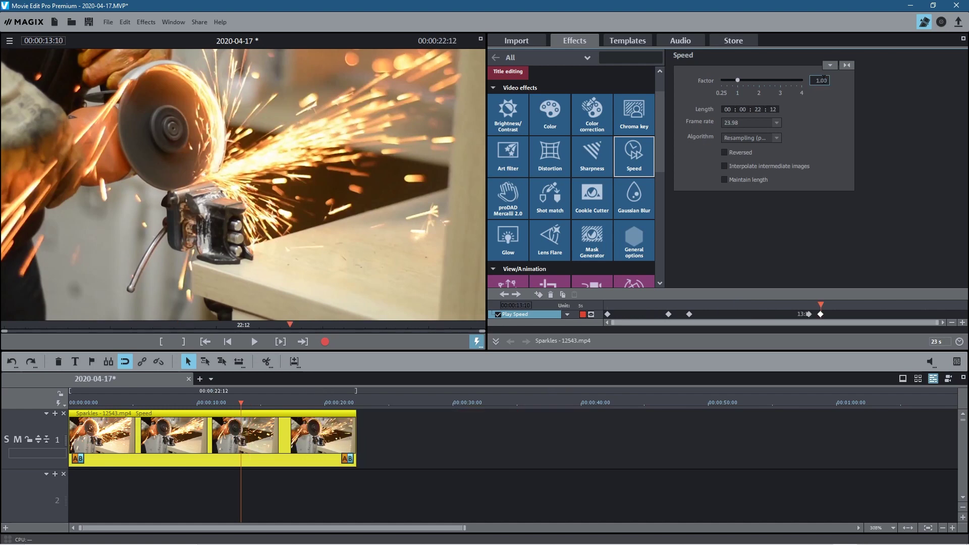
left_click(590, 314)
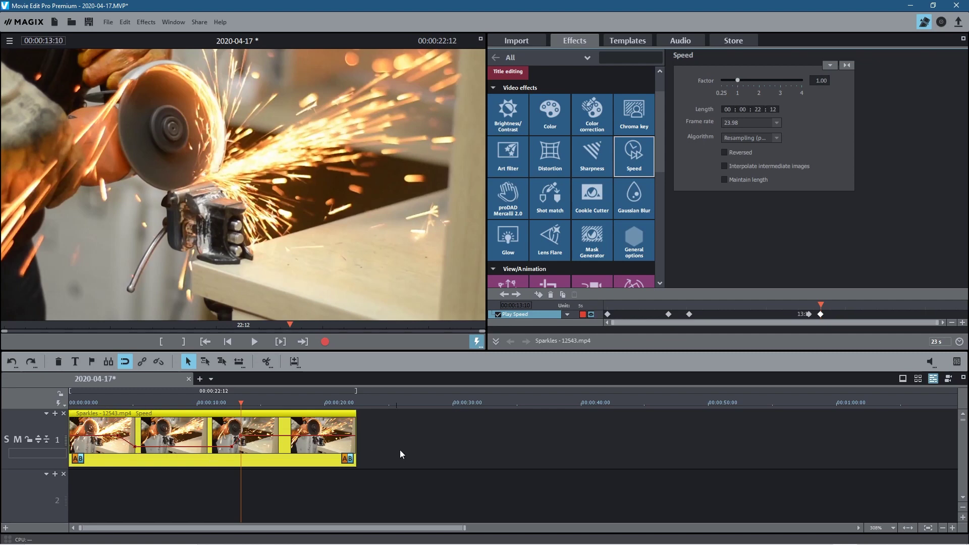
- Deselect, zoom the timeline, and reselect the Sparks clip to view its speed curve
left_click(462, 481)
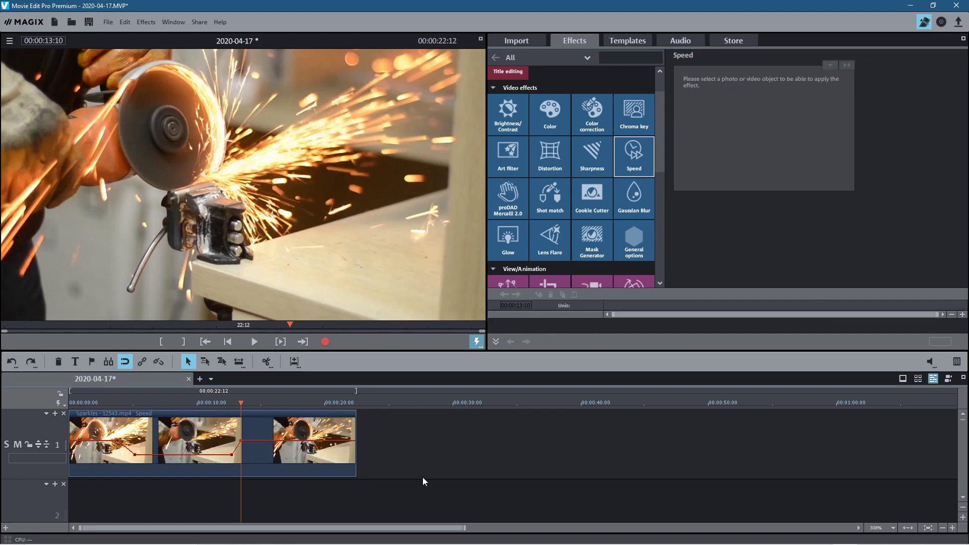
scroll(422, 477, "up", 4)
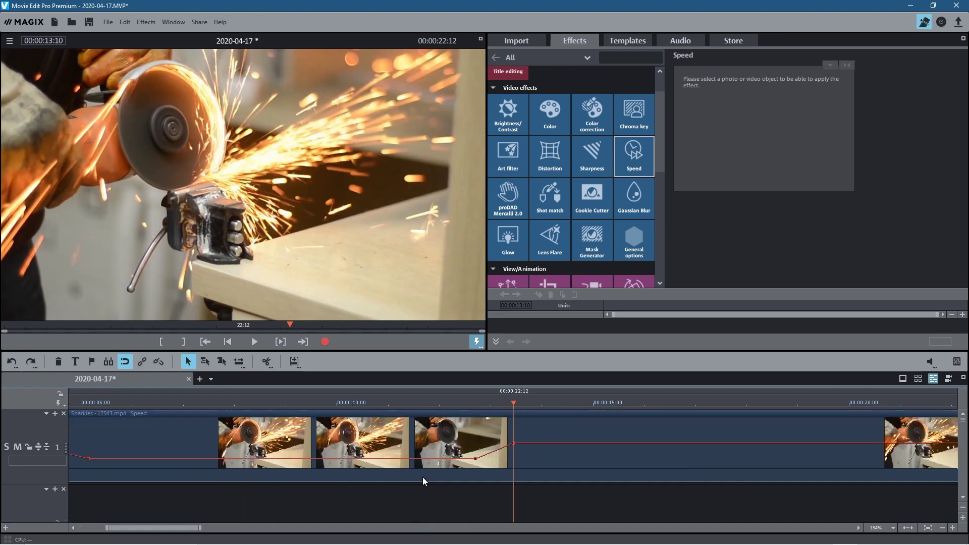
scroll(423, 476, "down", 2)
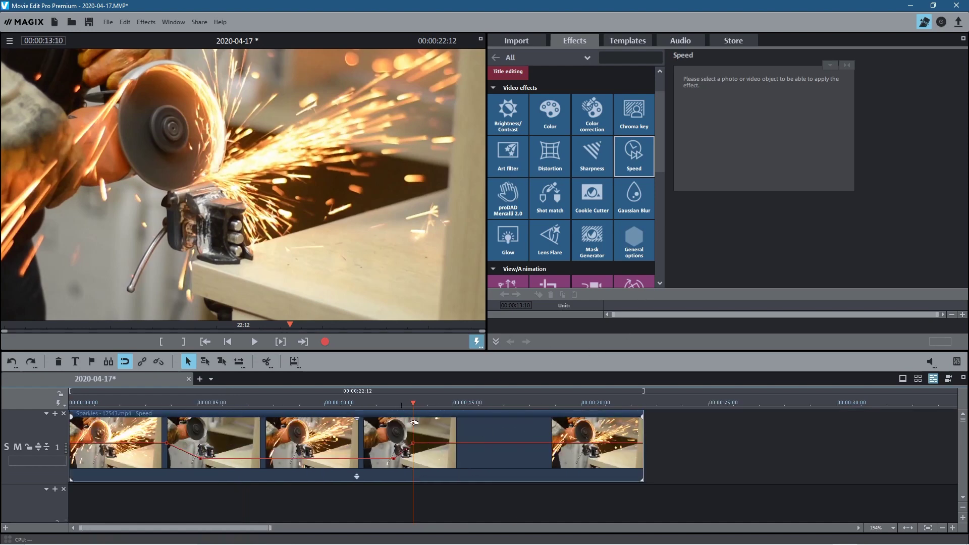
left_click(512, 425)
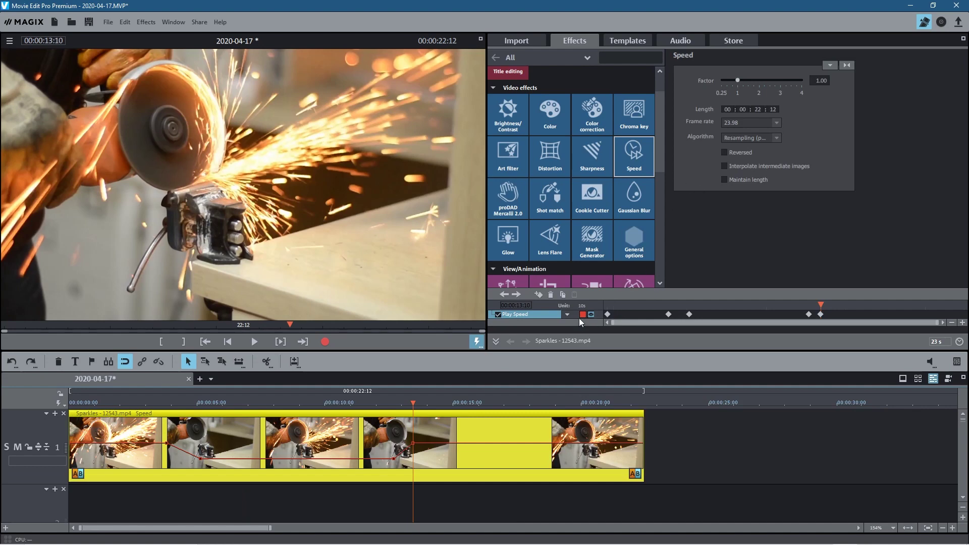
- Make the speed curve white and lower a curve point on the clip to slow it
left_click(583, 316)
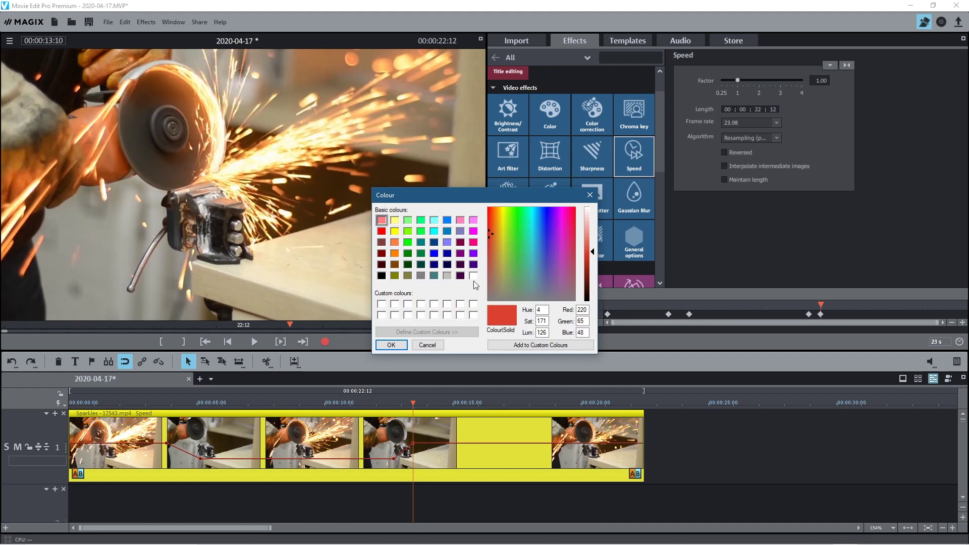
left_click(473, 276)
left_click(391, 346)
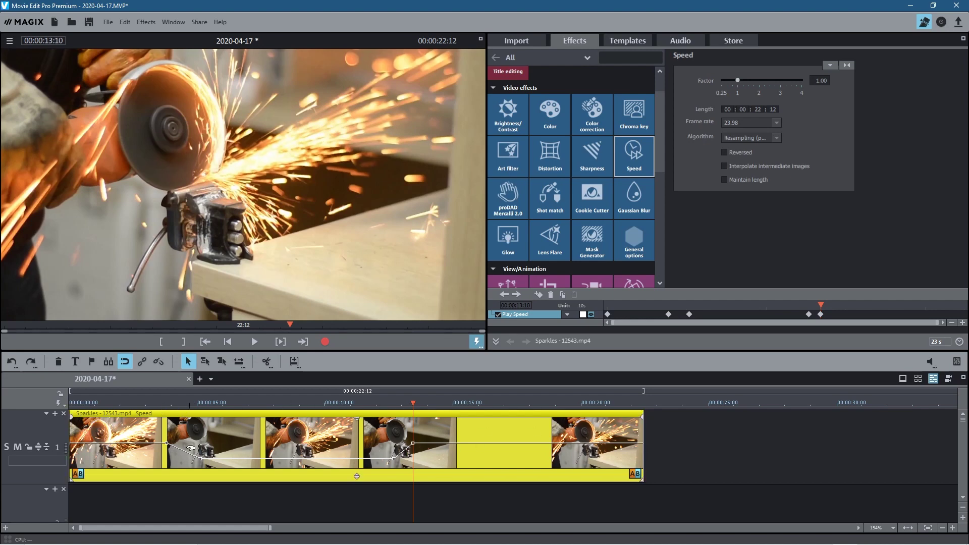
left_click_drag(204, 459, 248, 467)
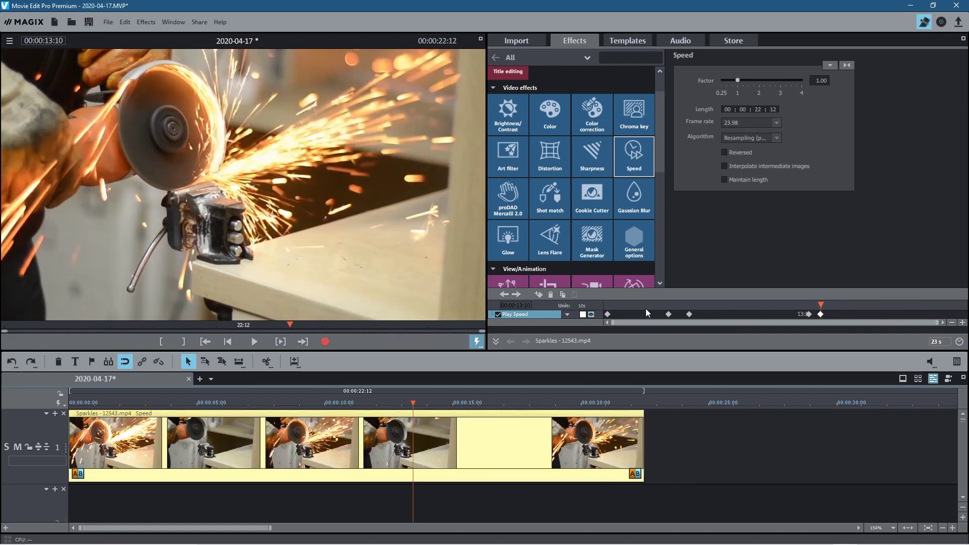
left_click(606, 305)
left_click_drag(606, 306, 332, 365)
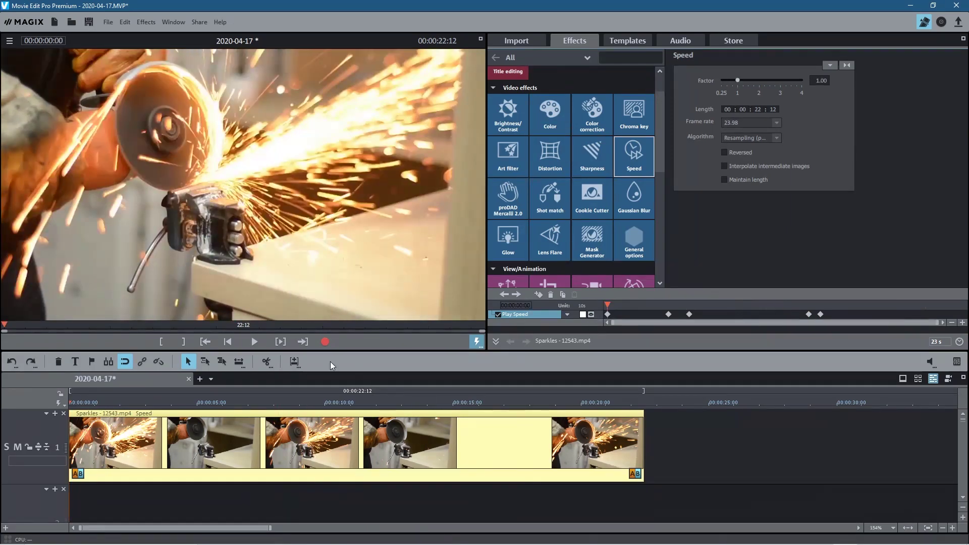
left_click(255, 342)
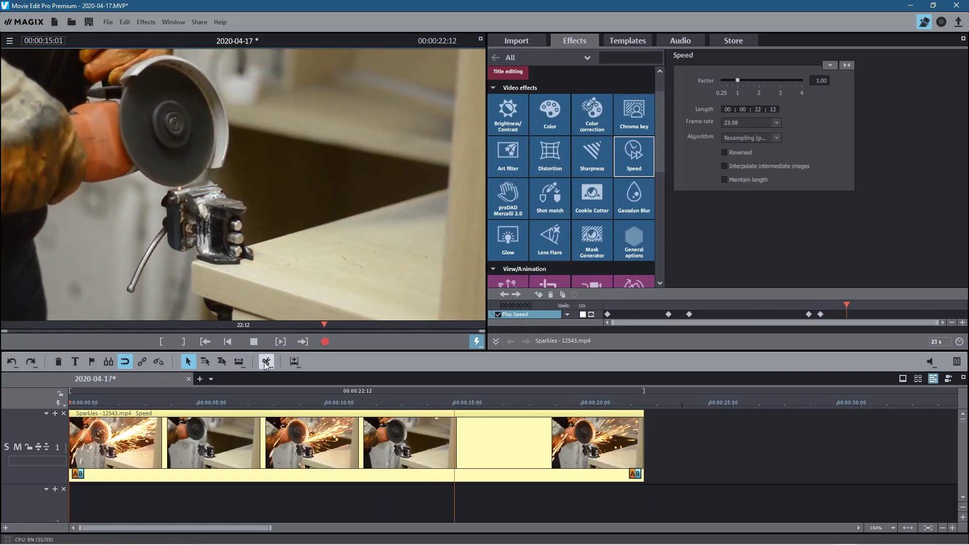
left_click(249, 338)
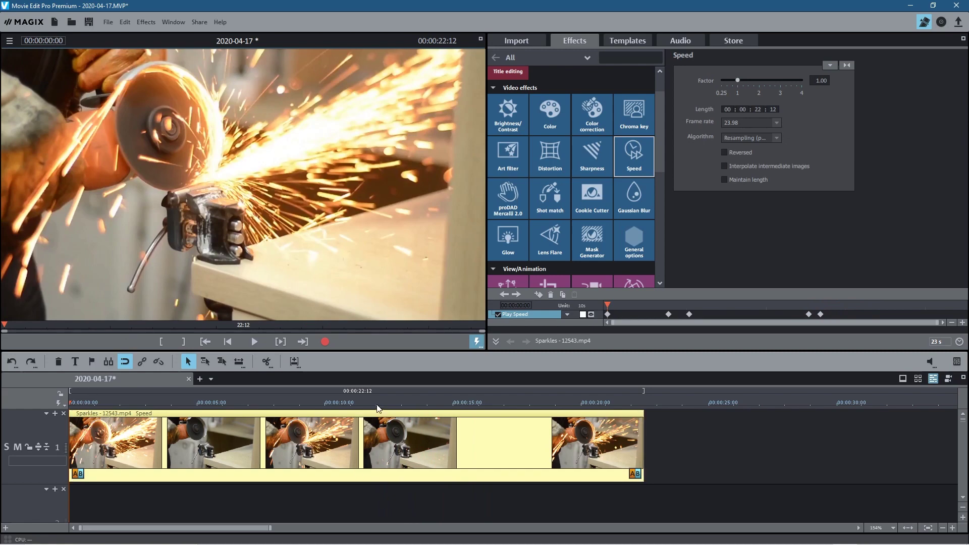
- Lower the 05:03 Speed keyframe's factor to 0.25, then scrub to about 9 seconds
left_click_drag(365, 409, 275, 396)
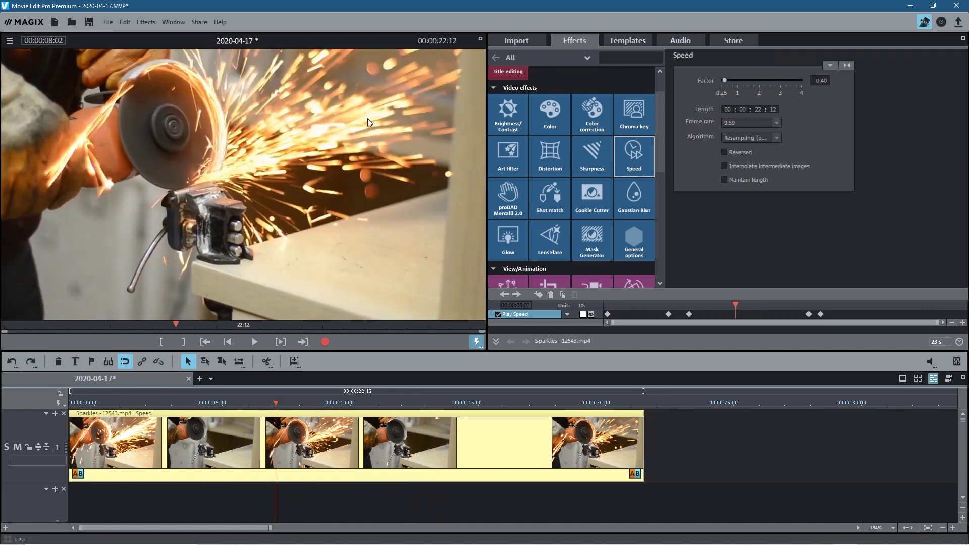
left_click_drag(276, 402, 200, 394)
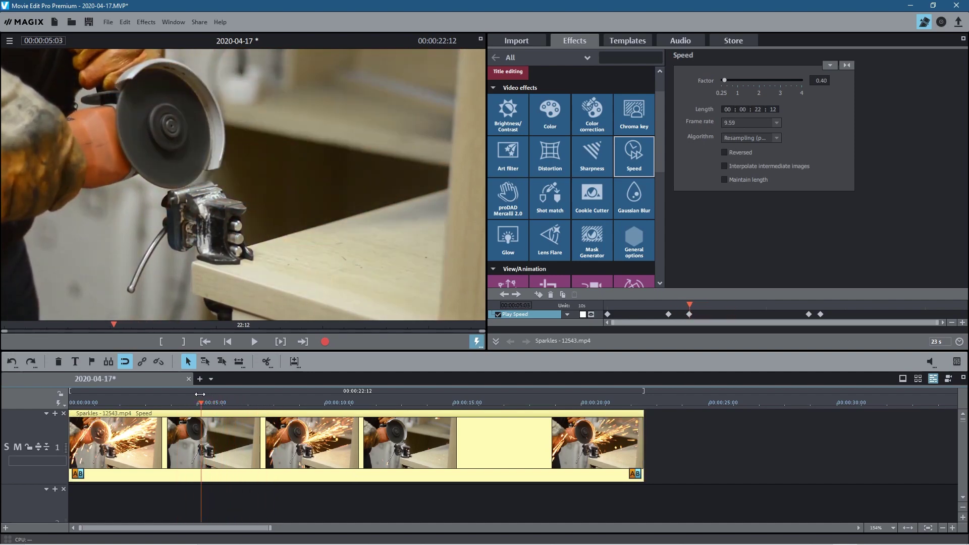
left_click(690, 304)
left_click_drag(724, 79, 706, 80)
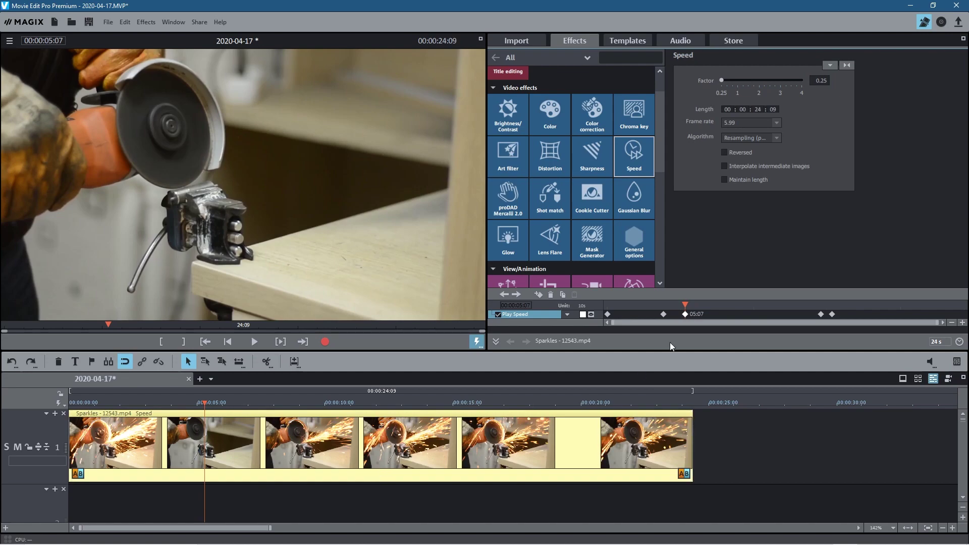
left_click_drag(684, 304, 819, 313)
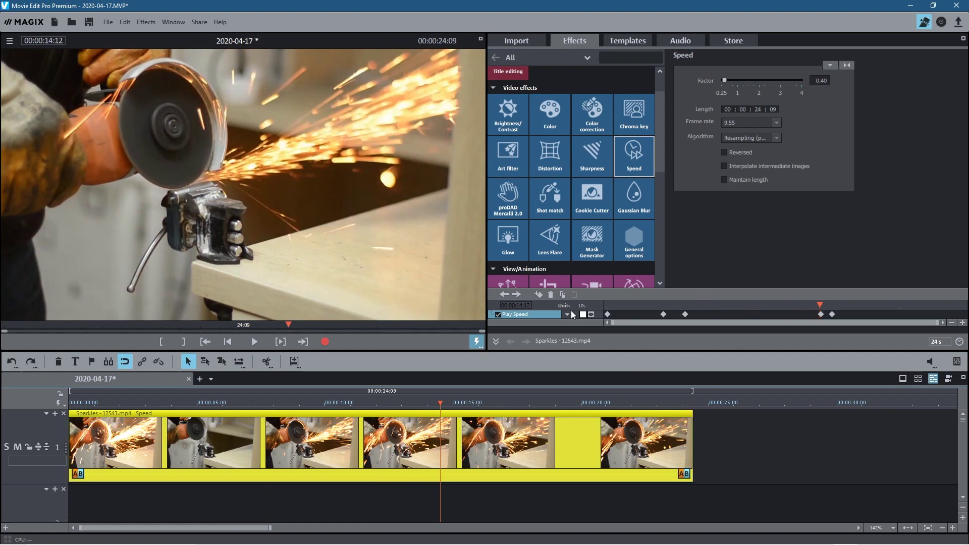
left_click(590, 314)
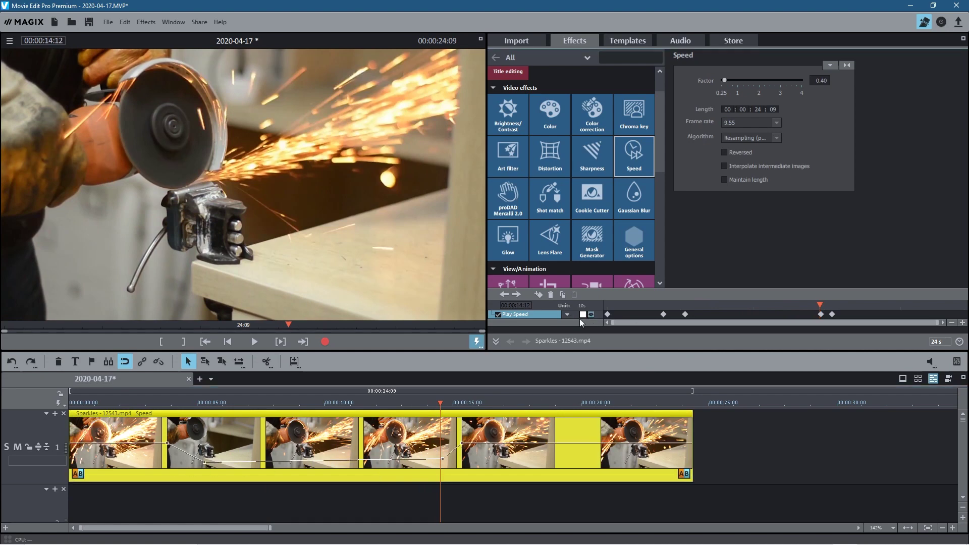
- Add a point to the Play Speed curve on the Sparks clip near the playhead
left_click(443, 467)
- Minimise Movie Edit Pro and close the File Explorer project folder window
left_click(910, 6)
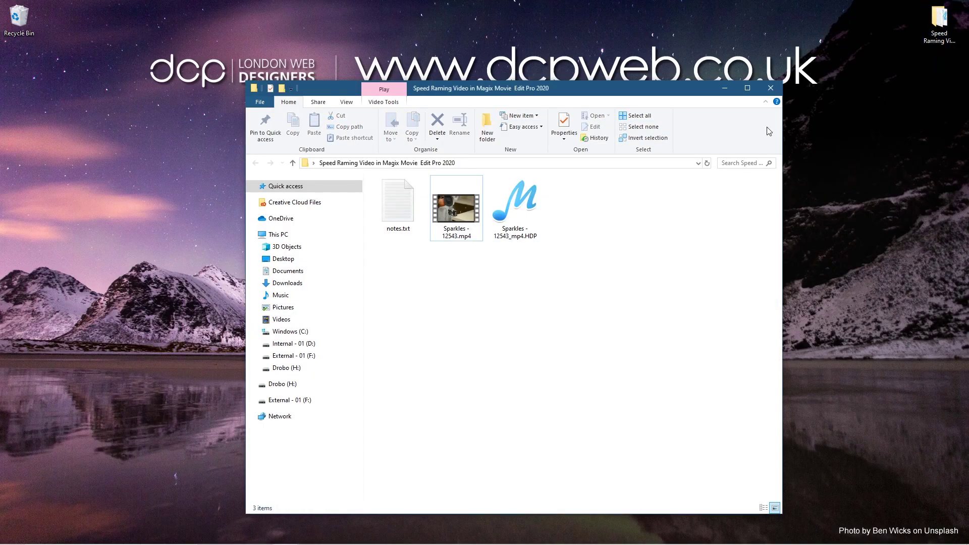
left_click(774, 88)
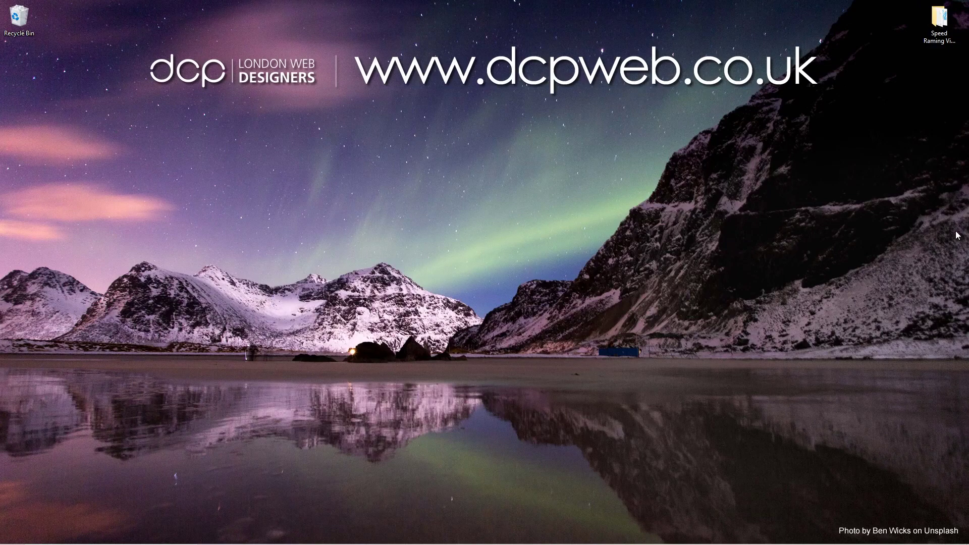